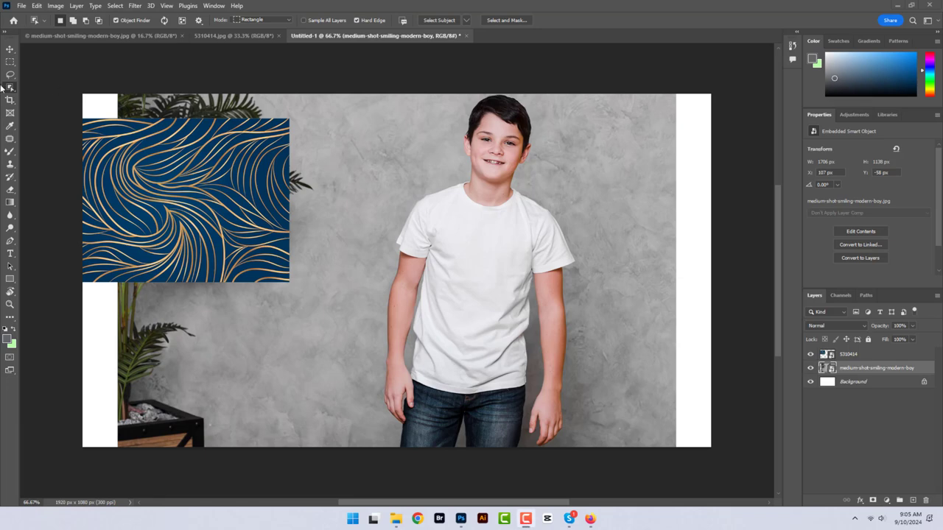
Select the boy's white T-shirt with a smaller Quick Selection brush.
{"action": "right_click", "coordinate": [10, 88]}
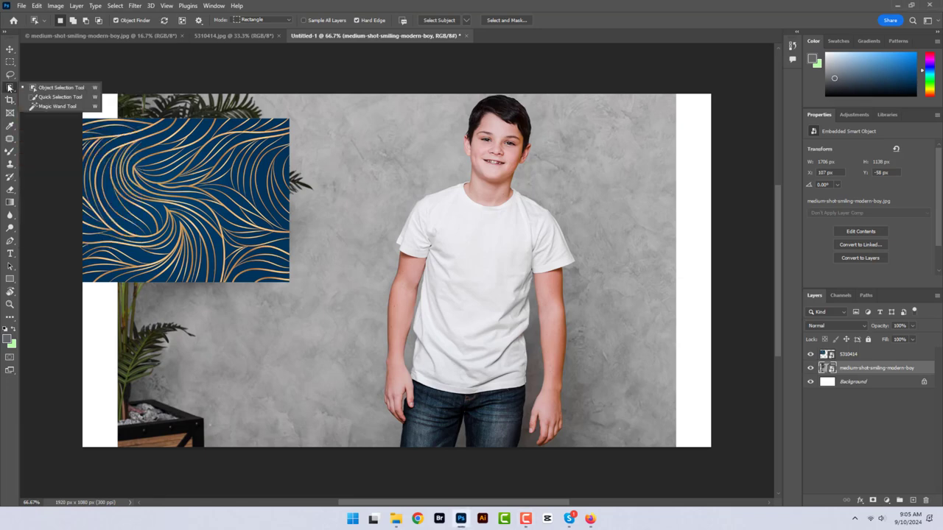
{"action": "left_click", "coordinate": [41, 98]}
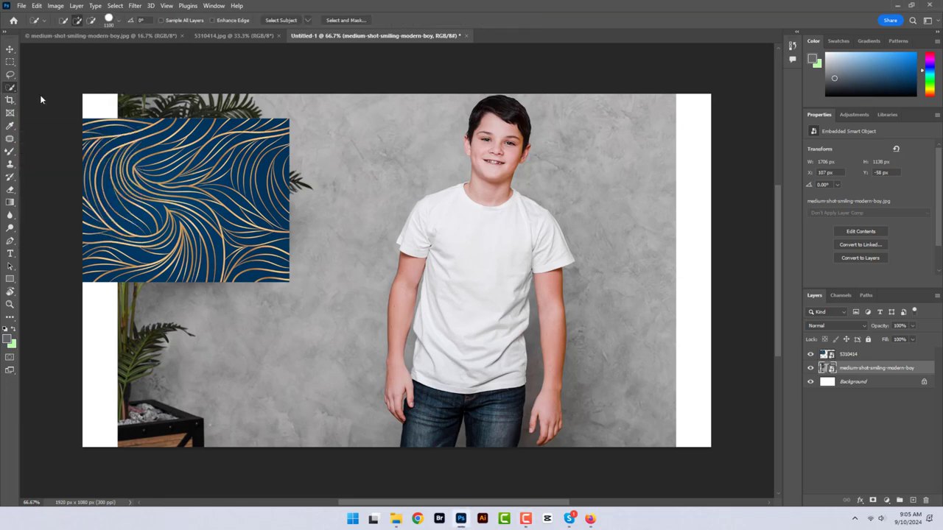
{"action": "key", "text": "bracketleft"}
{"action": "key", "text": "bracketleft"}
{"action": "key", "text": "bracketleft"}
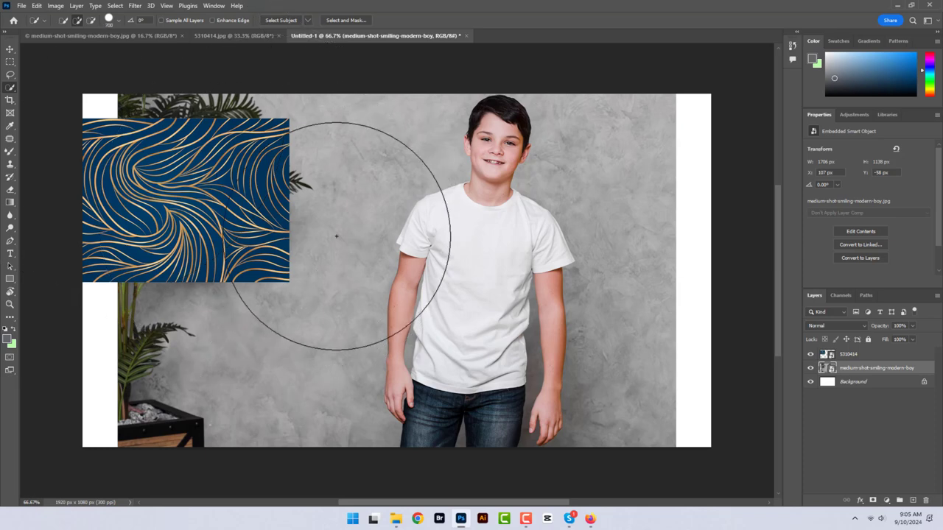
{"action": "key", "text": "bracketleft"}
{"action": "key", "text": "bracketleft"}
{"action": "key", "text": "bracketleft"}
{"action": "key", "text": "bracketleft"}
{"action": "key", "text": "bracketleft"}
{"action": "key", "text": "bracketleft"}
{"action": "left_click", "coordinate": [457, 234]}
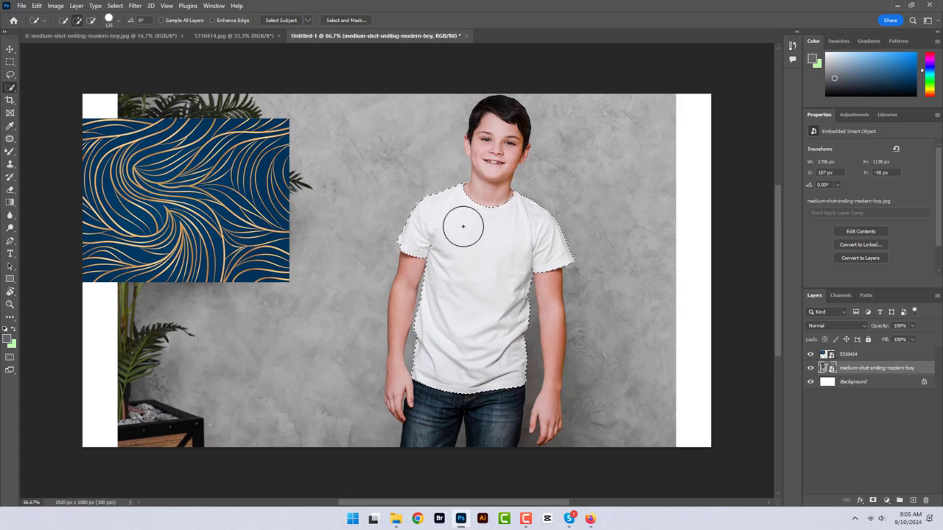
Zoom in and add the narrow collar and shoulder seam strip to the selection.
{"action": "scroll", "coordinate": [462, 220], "scroll_direction": "up", "scroll_amount": 4}
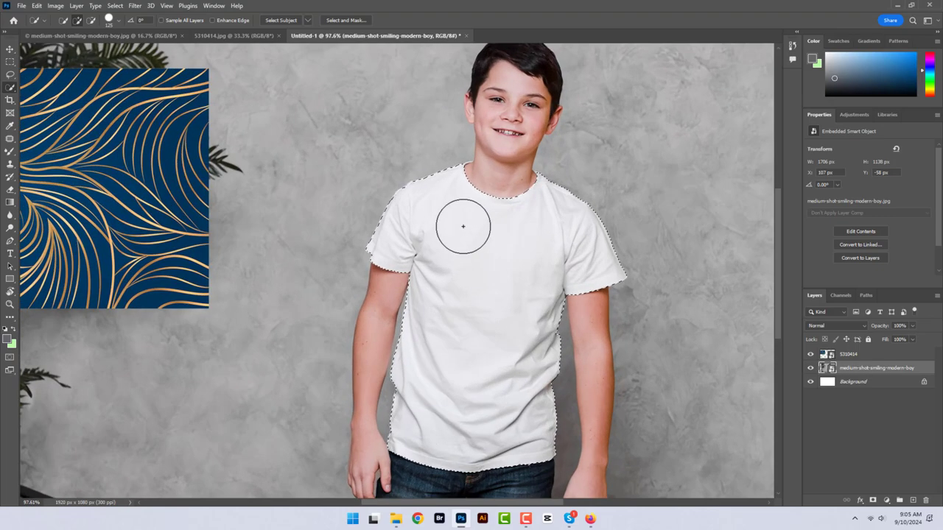
{"action": "key", "text": "bracketleft"}
{"action": "key", "text": "bracketleft"}
{"action": "key", "text": "bracketleft"}
{"action": "key", "text": "bracketleft"}
{"action": "key", "text": "bracketleft"}
{"action": "key", "text": "bracketleft"}
{"action": "key", "text": "bracketleft"}
{"action": "key", "text": "bracketleft"}
{"action": "scroll", "coordinate": [454, 175], "scroll_direction": "up", "scroll_amount": 2}
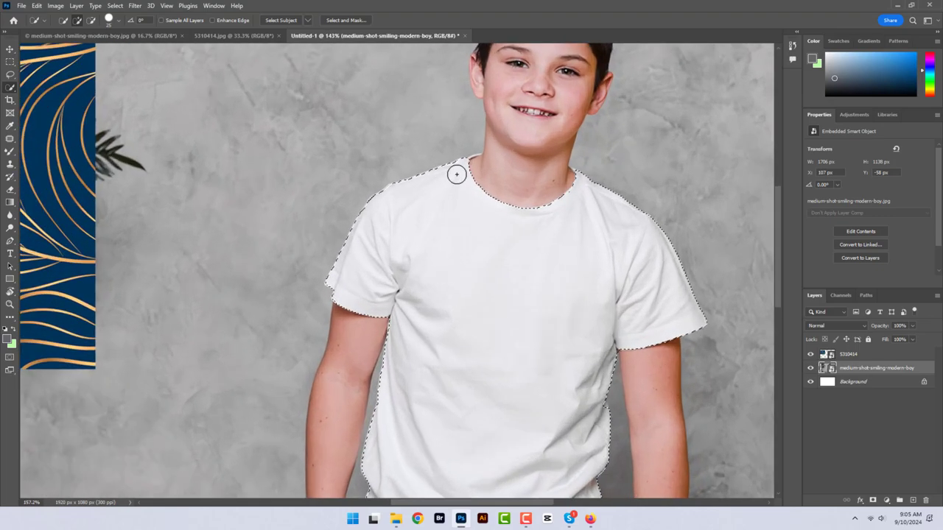
{"action": "scroll", "coordinate": [464, 166], "scroll_direction": "up", "scroll_amount": 3}
{"action": "key", "text": "bracketleft"}
{"action": "key", "text": "bracketleft"}
{"action": "key", "text": "bracketleft"}
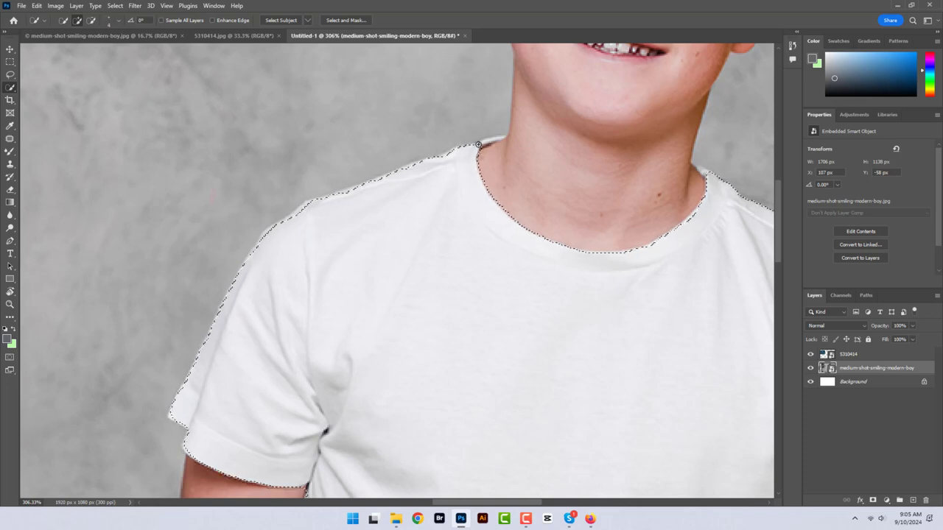
{"action": "left_click_drag", "start_coordinate": [478, 146], "coordinate": [496, 138]}
Zoom back out to the whole photo and clear the selection.
{"action": "scroll", "coordinate": [459, 212], "scroll_direction": "down", "scroll_amount": 3}
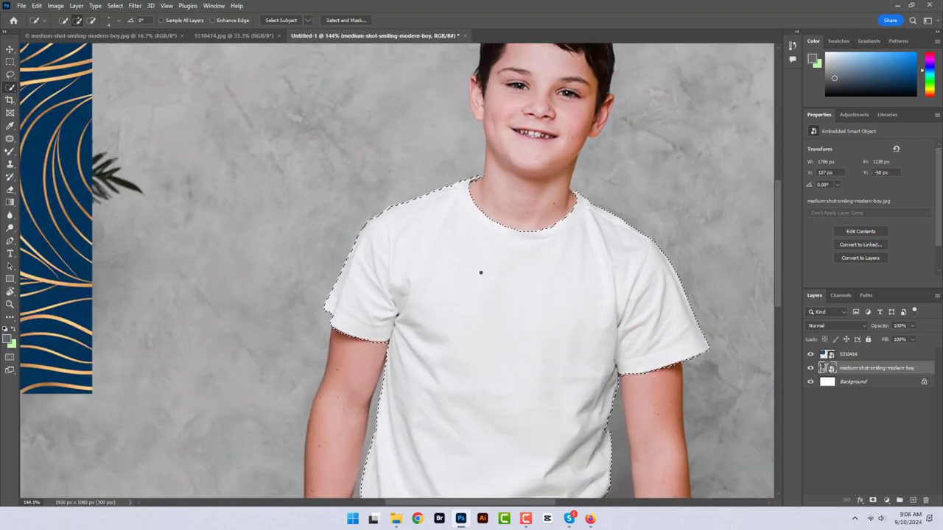
{"action": "scroll", "coordinate": [480, 272], "scroll_direction": "down", "scroll_amount": 2}
{"action": "scroll", "coordinate": [481, 272], "scroll_direction": "down", "scroll_amount": 2}
{"action": "scroll", "coordinate": [480, 273], "scroll_direction": "up", "scroll_amount": 1}
{"action": "left_click_drag", "start_coordinate": [524, 322], "coordinate": [472, 282]}
{"action": "key", "text": "ctrl+d"}
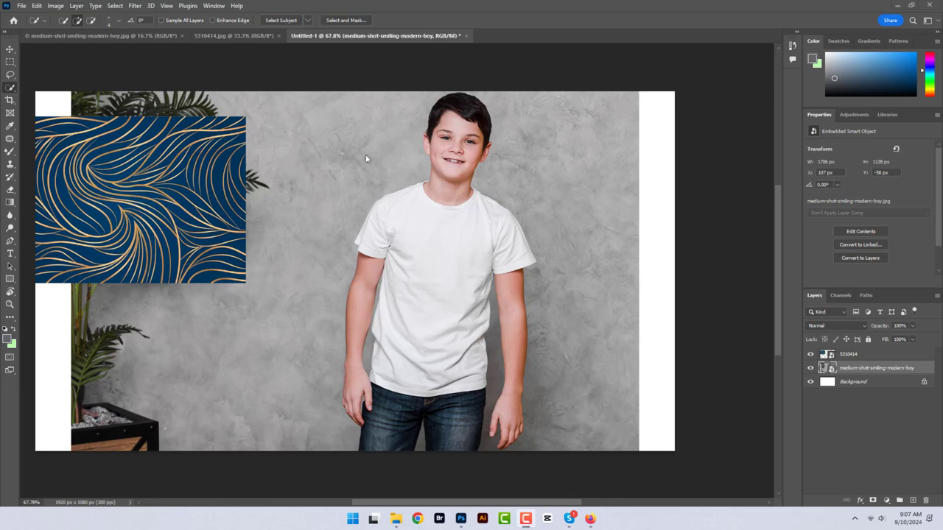
Copy the selected T-shirt onto a new Layer 1 with Layer Via Copy.
{"action": "left_click", "coordinate": [374, 224]}
{"action": "left_click", "coordinate": [75, 6]}
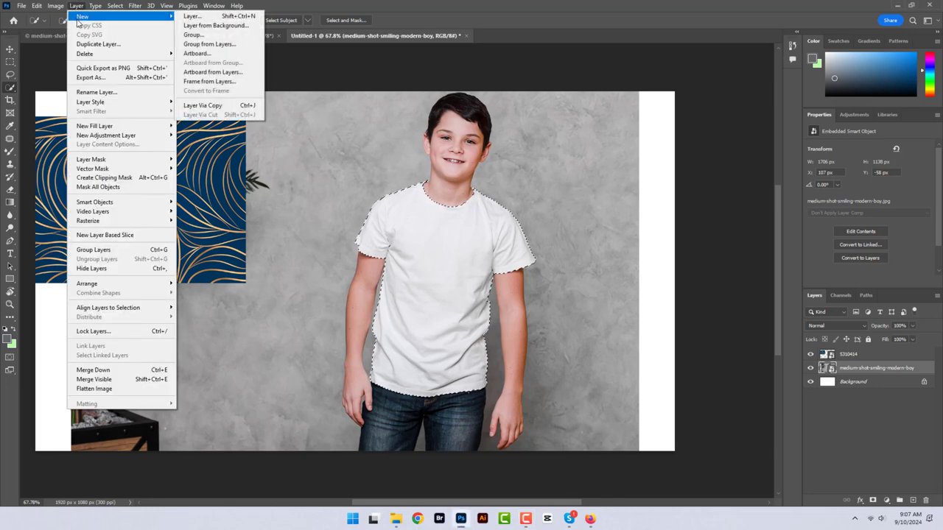
{"action": "mouse_move", "coordinate": [83, 16]}
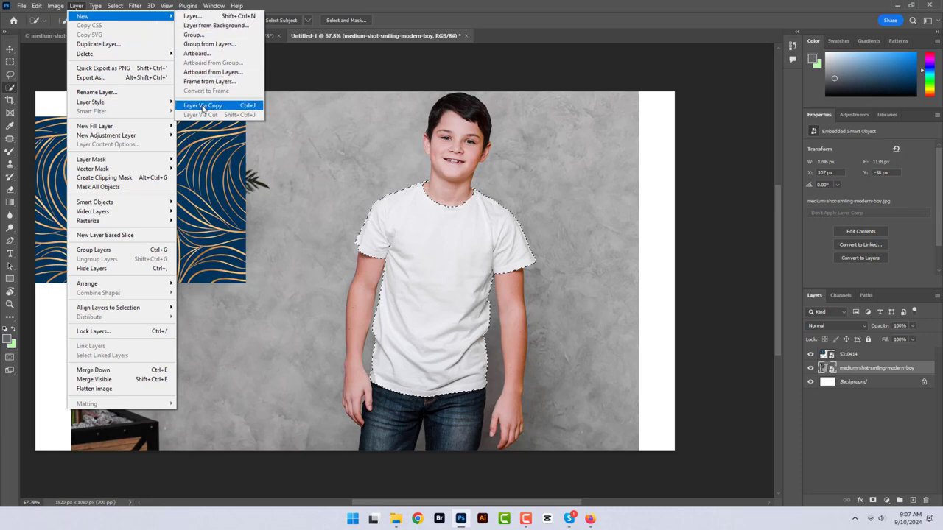
{"action": "left_click", "coordinate": [203, 106]}
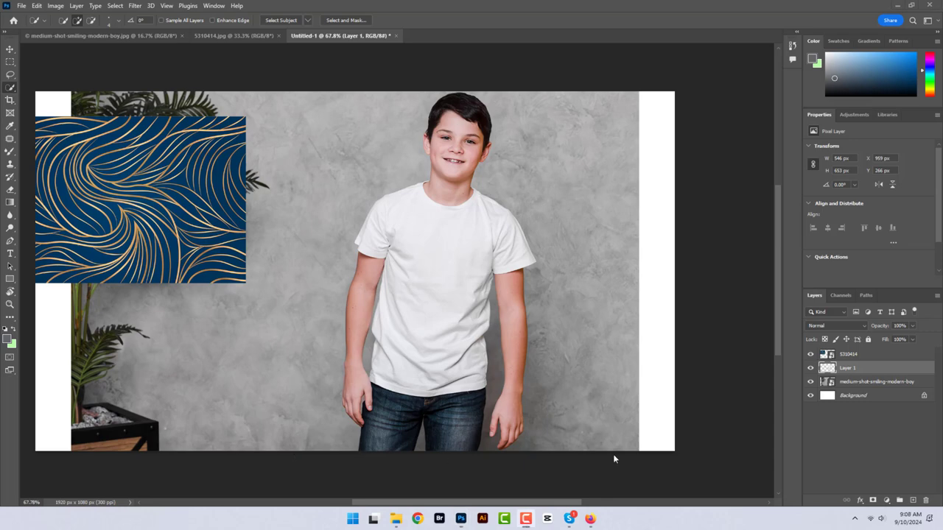
Drag layer 5310414 below Layer 1, then undo that reorder.
{"action": "left_click_drag", "start_coordinate": [872, 353], "coordinate": [872, 377]}
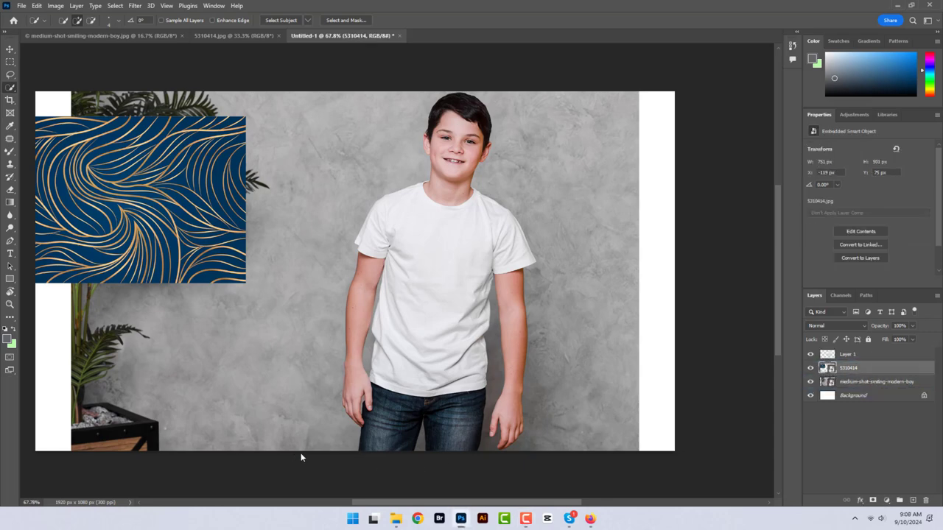
{"action": "key", "text": "ctrl+z"}
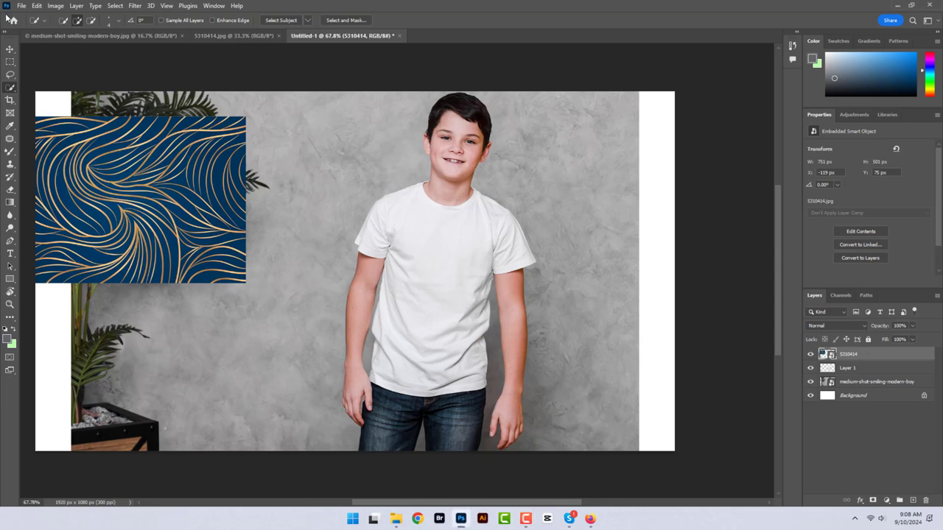
{"action": "left_click", "coordinate": [9, 50]}
Move the swirl pattern onto the chest and resize it to about 545 by 653 px.
{"action": "left_click_drag", "start_coordinate": [89, 175], "coordinate": [417, 242]}
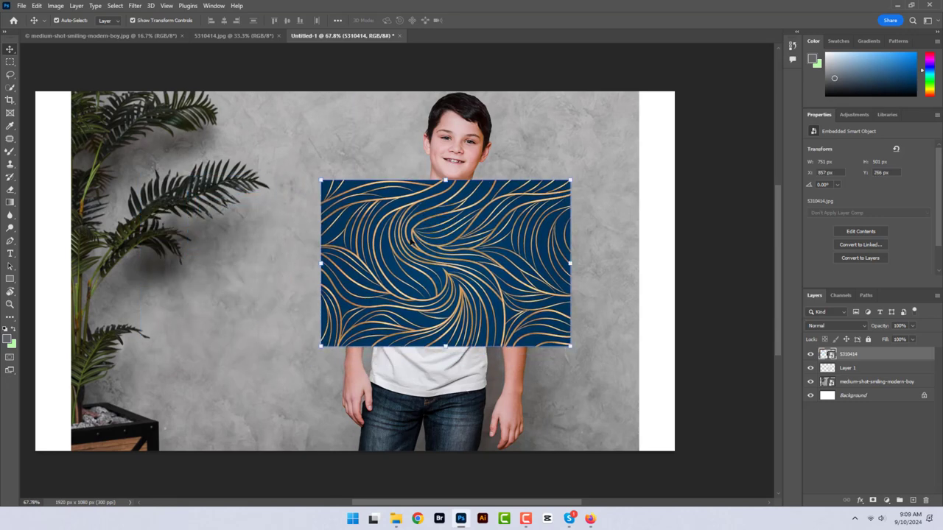
{"action": "left_click_drag", "start_coordinate": [445, 346], "coordinate": [446, 397]}
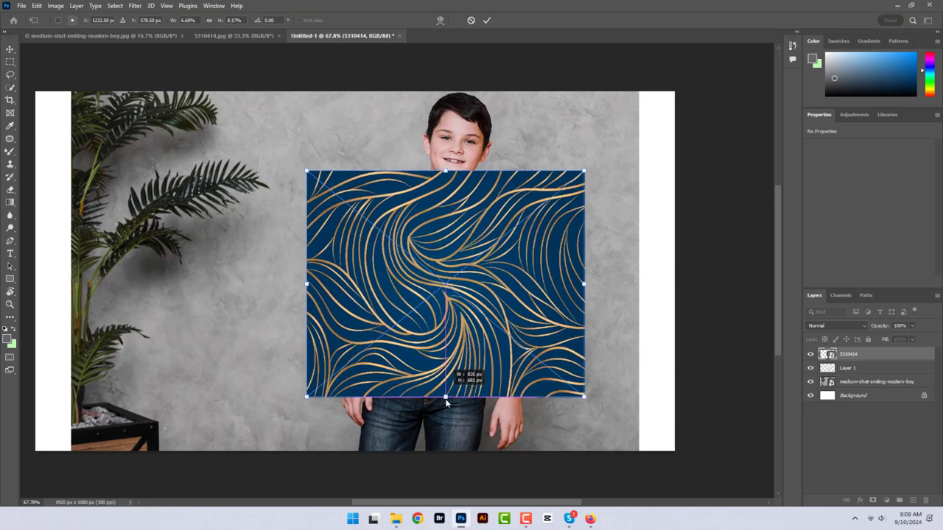
{"action": "mouse_move", "coordinate": [306, 283]}
{"action": "left_mouse_down"}
{"action": "mouse_move", "coordinate": [367, 284]}
{"action": "mouse_move", "coordinate": [355, 283]}
{"action": "left_mouse_up"}
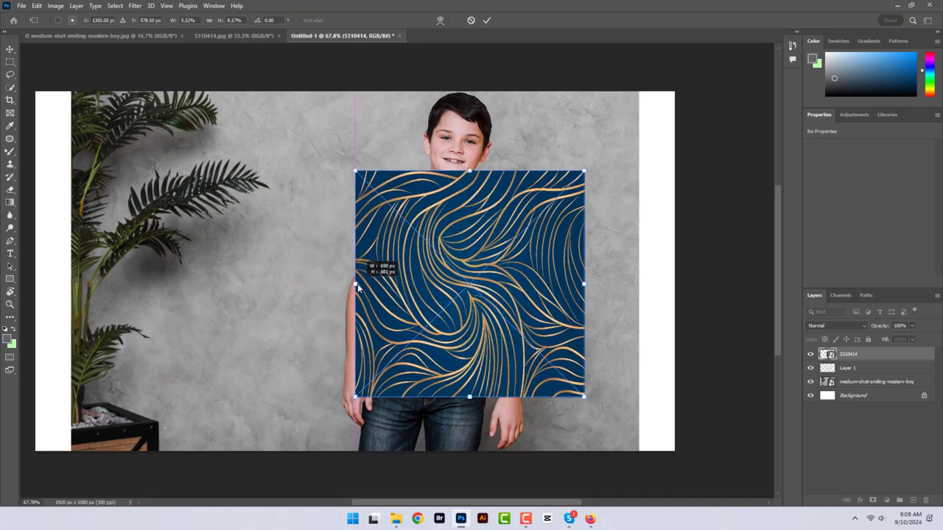
{"action": "left_click_drag", "start_coordinate": [584, 284], "coordinate": [536, 284]}
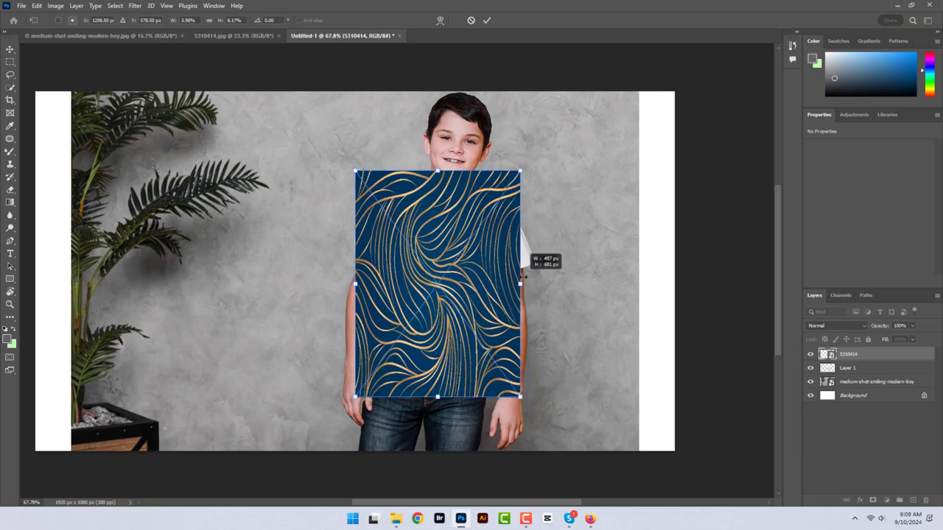
{"action": "left_click_drag", "start_coordinate": [445, 170], "coordinate": [449, 182]}
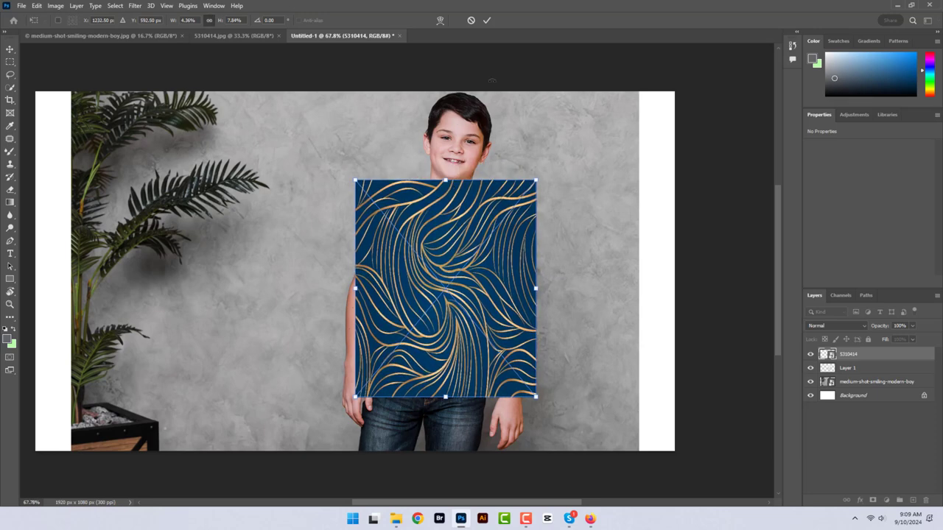
{"action": "left_click", "coordinate": [486, 19]}
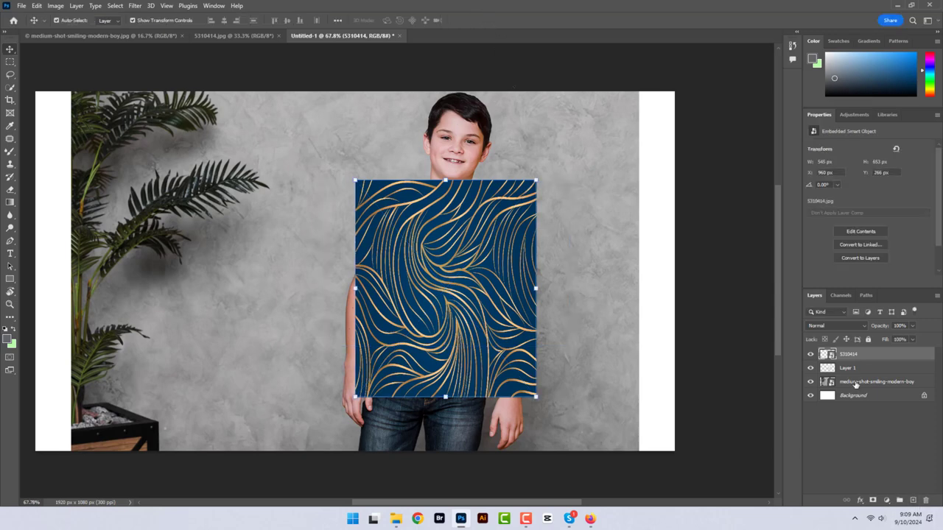
{"action": "left_click", "coordinate": [854, 325]}
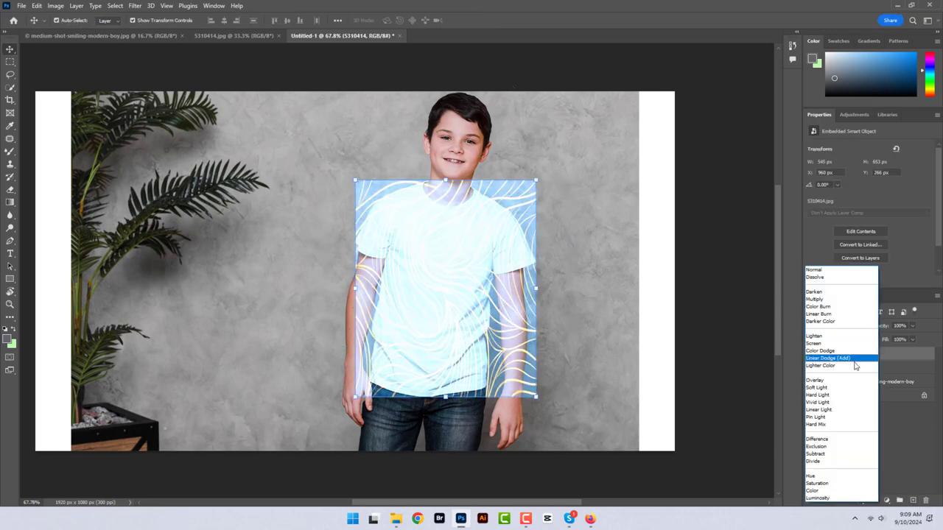
{"action": "left_click", "coordinate": [845, 300]}
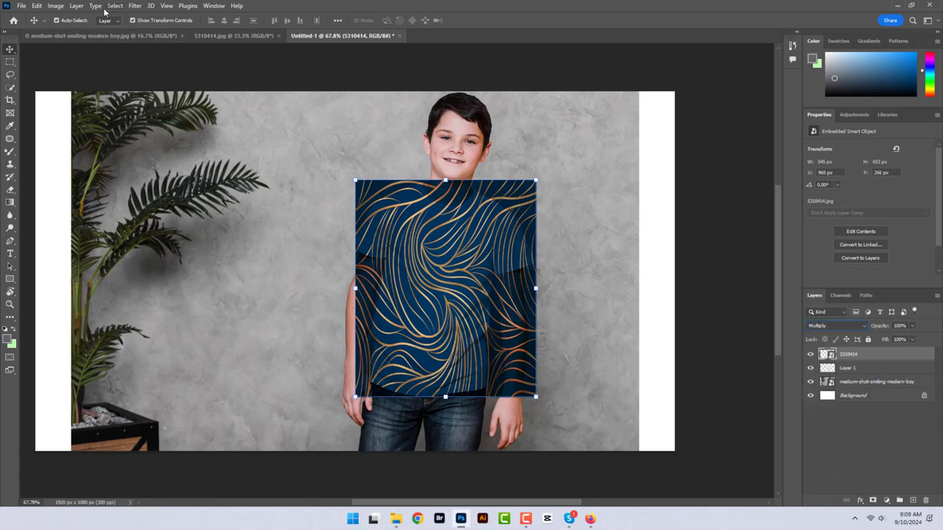
{"action": "left_click", "coordinate": [38, 9]}
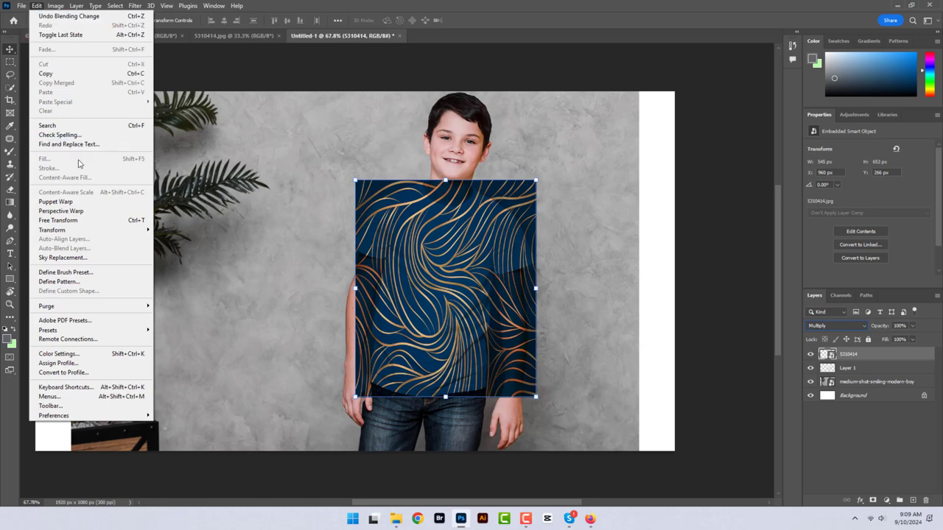
{"action": "left_click", "coordinate": [86, 224]}
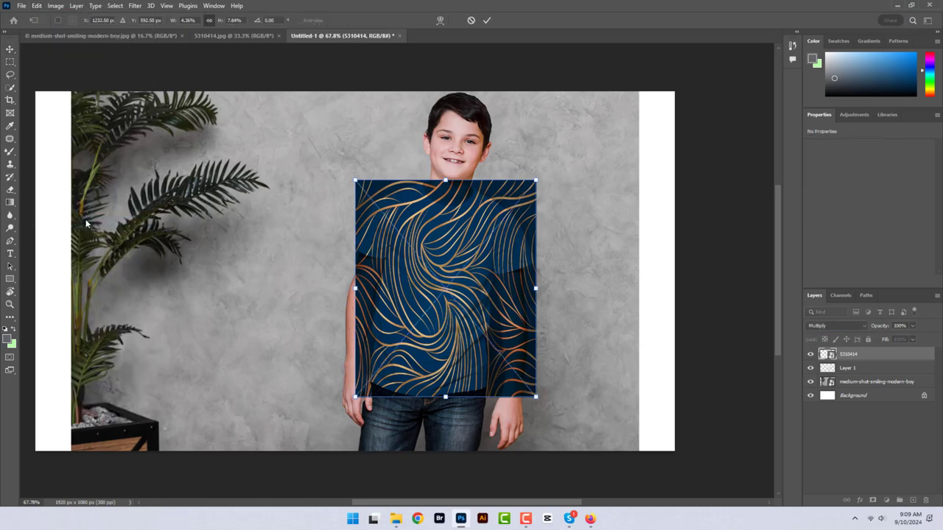
{"action": "left_click", "coordinate": [486, 20]}
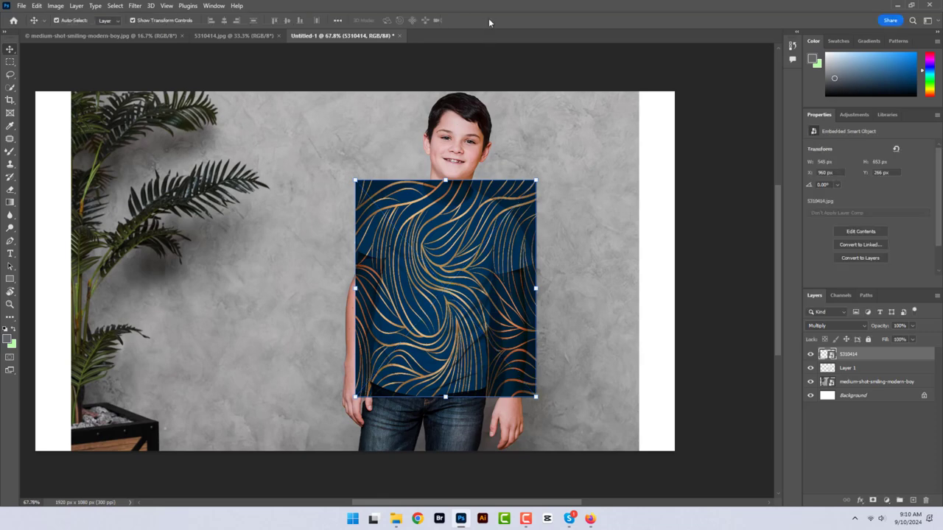
{"action": "left_click", "coordinate": [866, 328]}
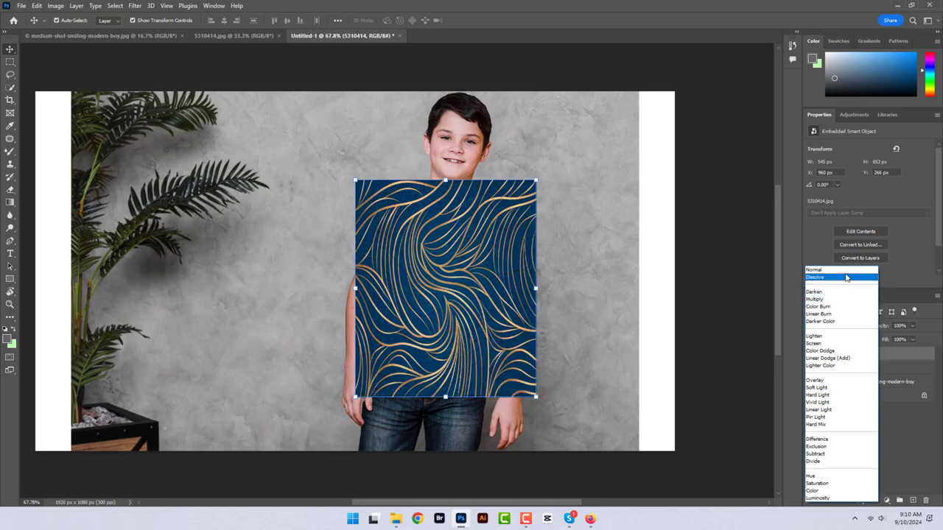
{"action": "left_click", "coordinate": [840, 270]}
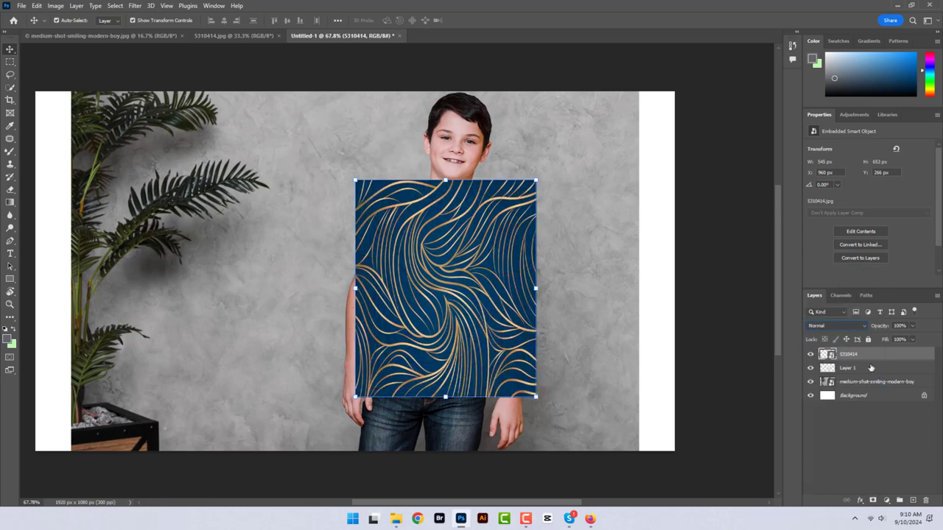
{"action": "left_click", "coordinate": [871, 368]}
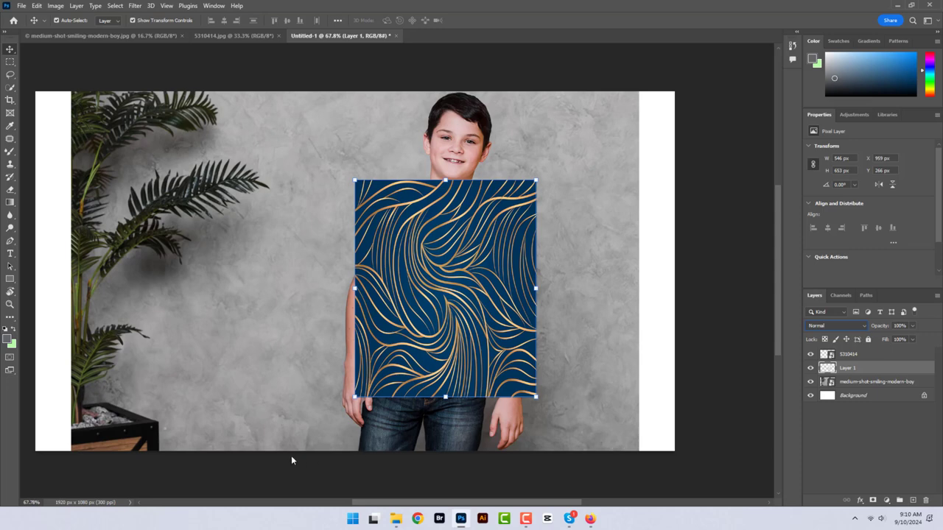
Load Layer 1's shirt pixels as a selection and add it as a mask on layer 5310414.
{"action": "right_click", "coordinate": [830, 370]}
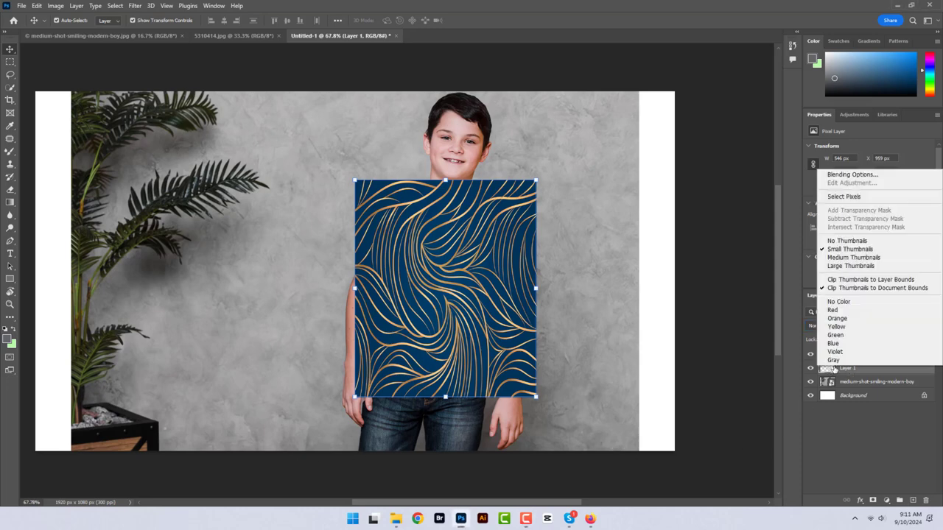
{"action": "left_click", "coordinate": [844, 196]}
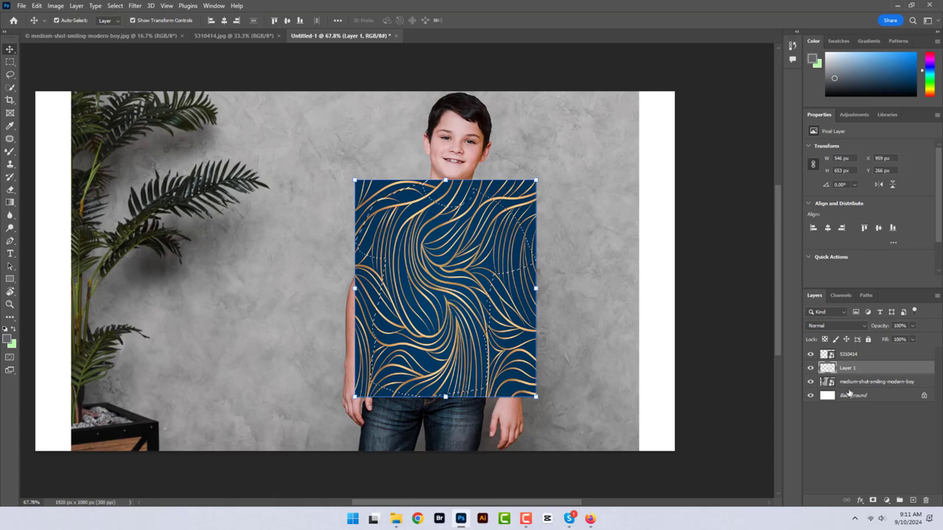
{"action": "left_click", "coordinate": [870, 356]}
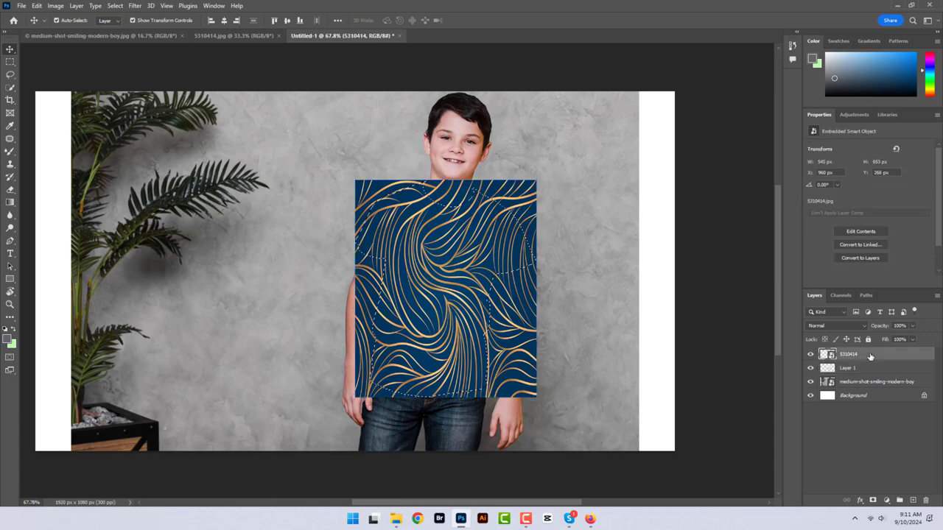
{"action": "left_click", "coordinate": [872, 501]}
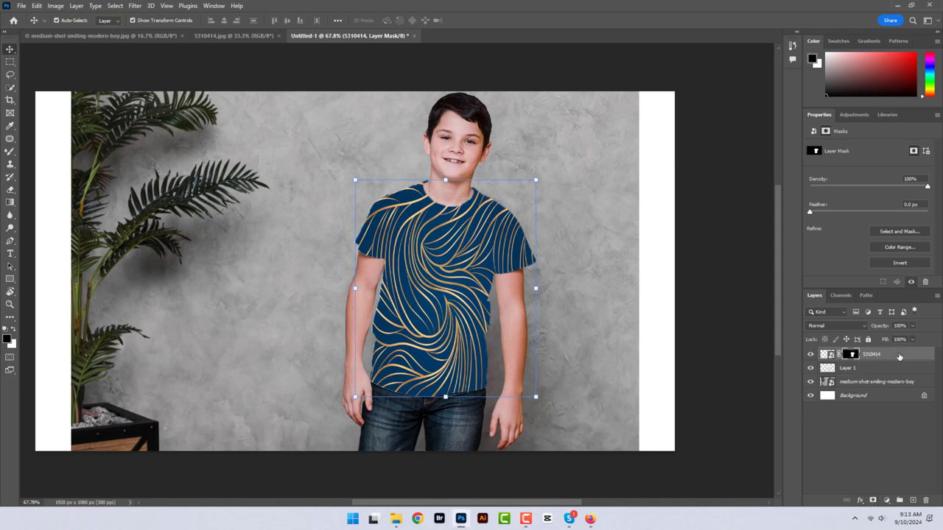
Put layer 5310414 below Layer 1, duplicate Layer 1, and hide both shirt layers.
{"action": "left_click_drag", "start_coordinate": [897, 355], "coordinate": [903, 376]}
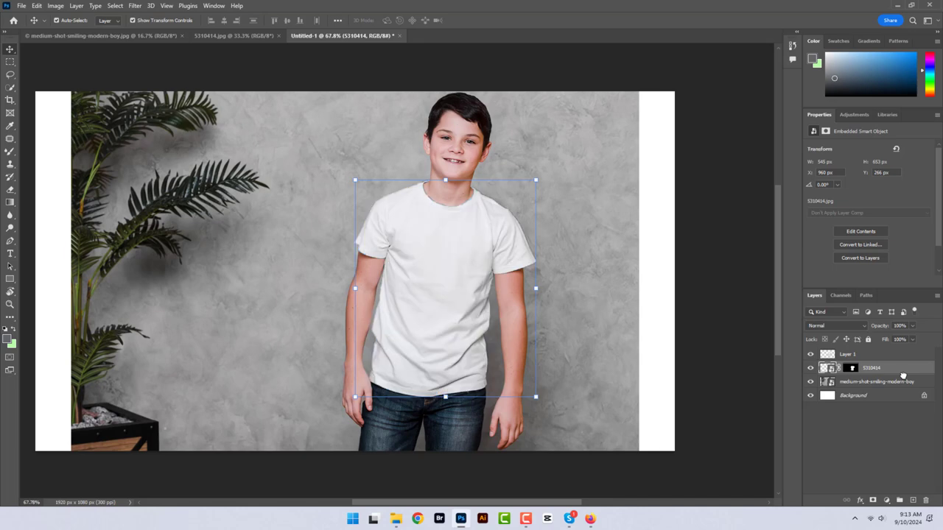
{"action": "left_click_drag", "start_coordinate": [847, 356], "coordinate": [914, 501]}
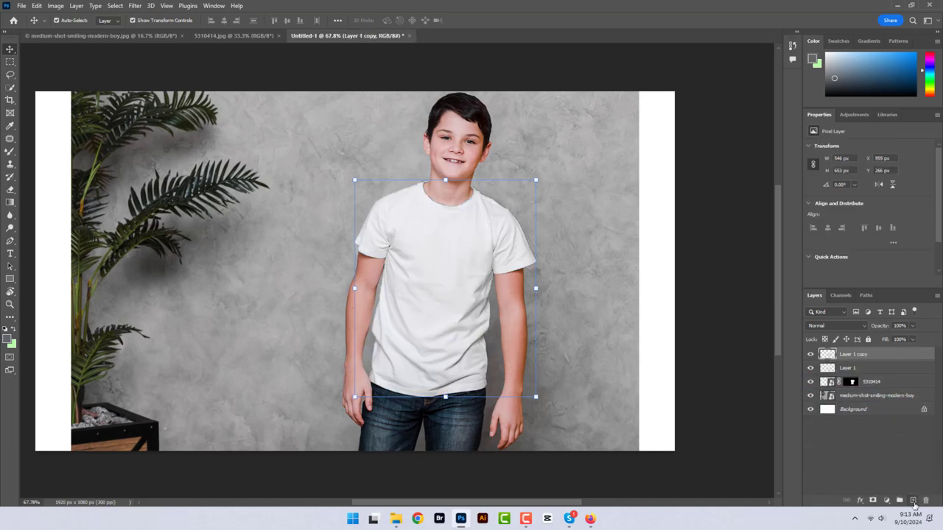
{"action": "left_click", "coordinate": [811, 357]}
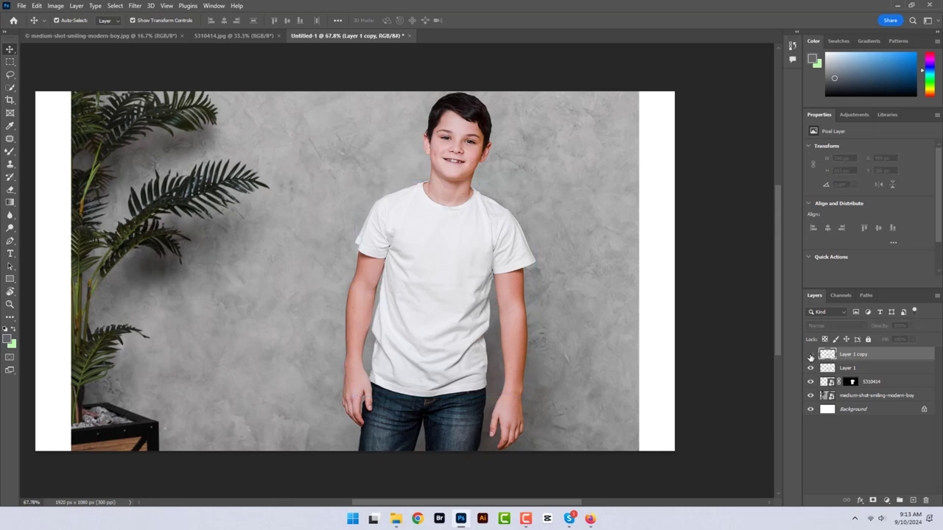
{"action": "left_click", "coordinate": [810, 368]}
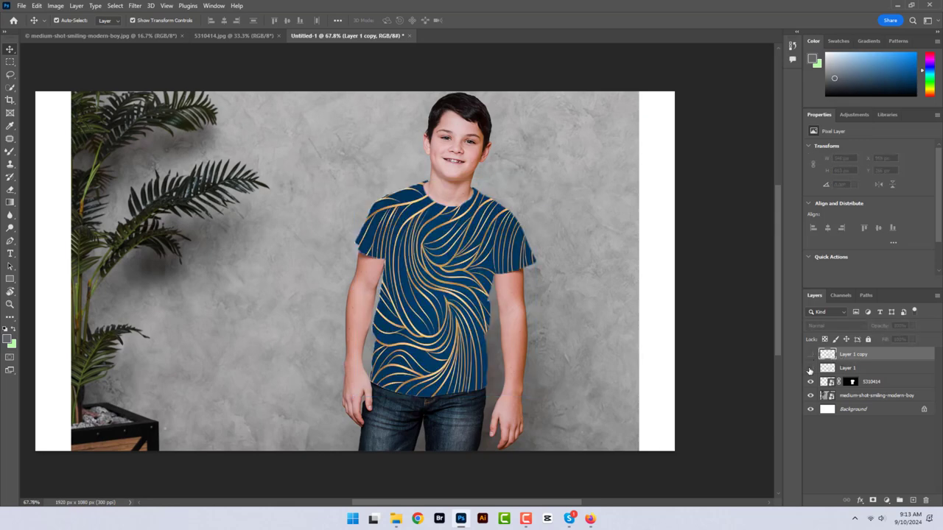
Set the swirl pattern layer 5310414 to Screen blend mode and show Layer 1 again.
{"action": "left_click", "coordinate": [891, 383]}
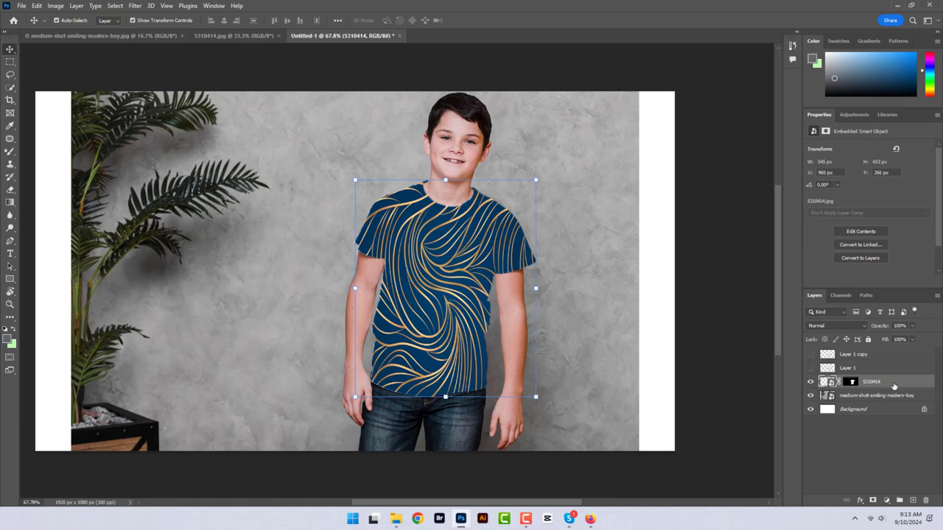
{"action": "left_click", "coordinate": [864, 326]}
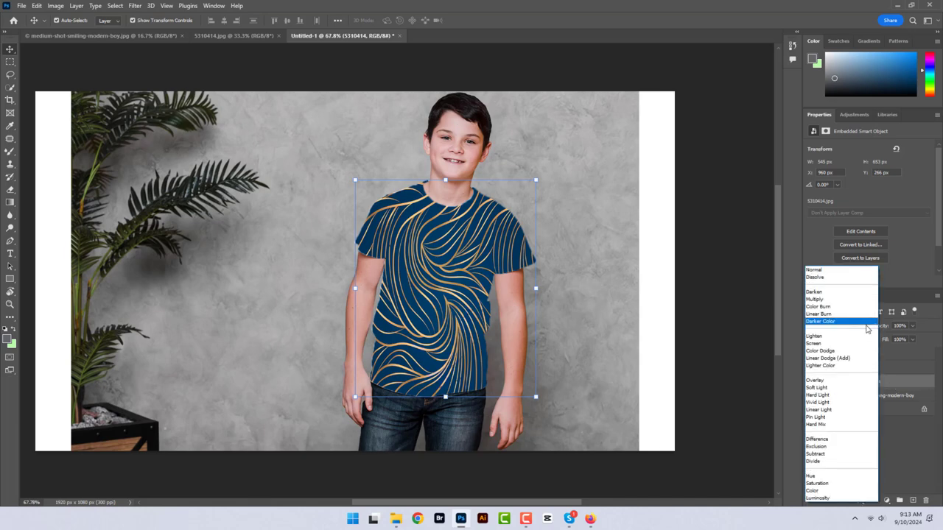
{"action": "left_click", "coordinate": [839, 344]}
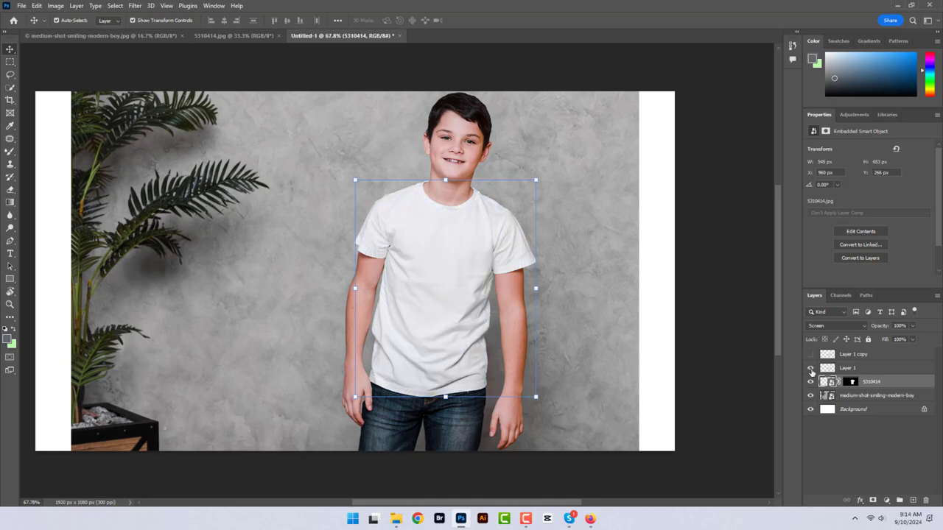
{"action": "left_click", "coordinate": [810, 368]}
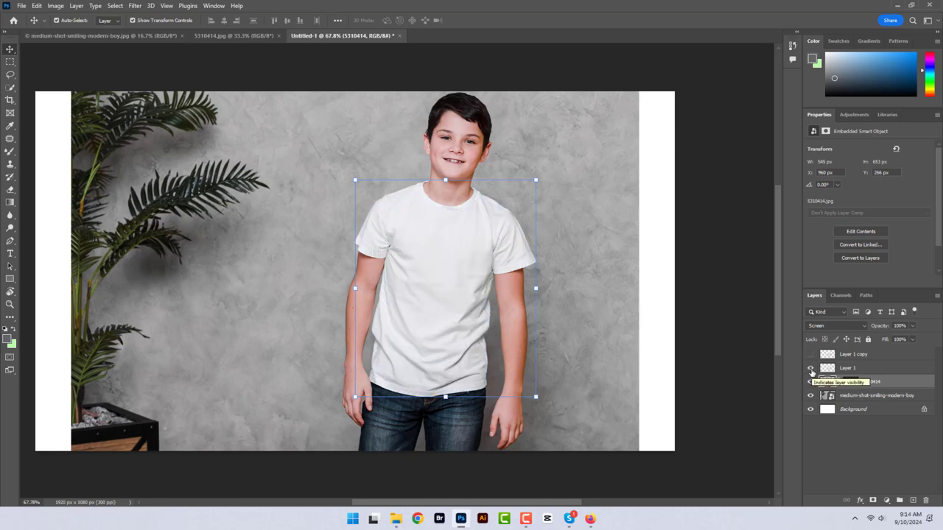
Set Layer 1's blend mode to Multiply so the swirl shows through the shirt.
{"action": "left_click", "coordinate": [857, 372]}
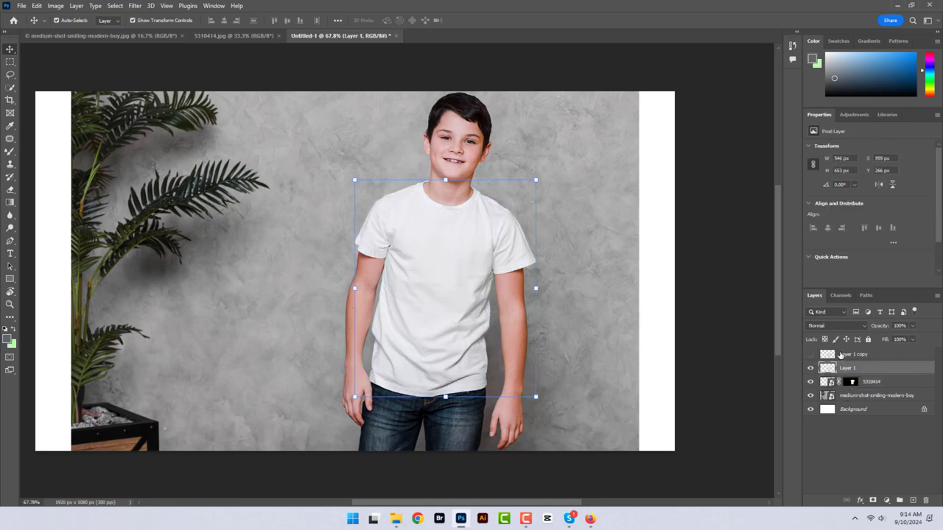
{"action": "left_click", "coordinate": [863, 326]}
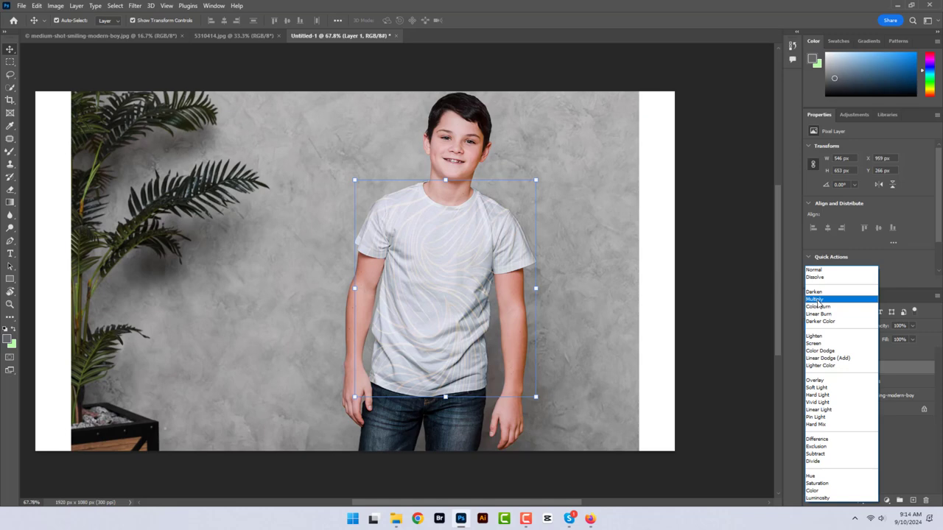
{"action": "left_click", "coordinate": [816, 300]}
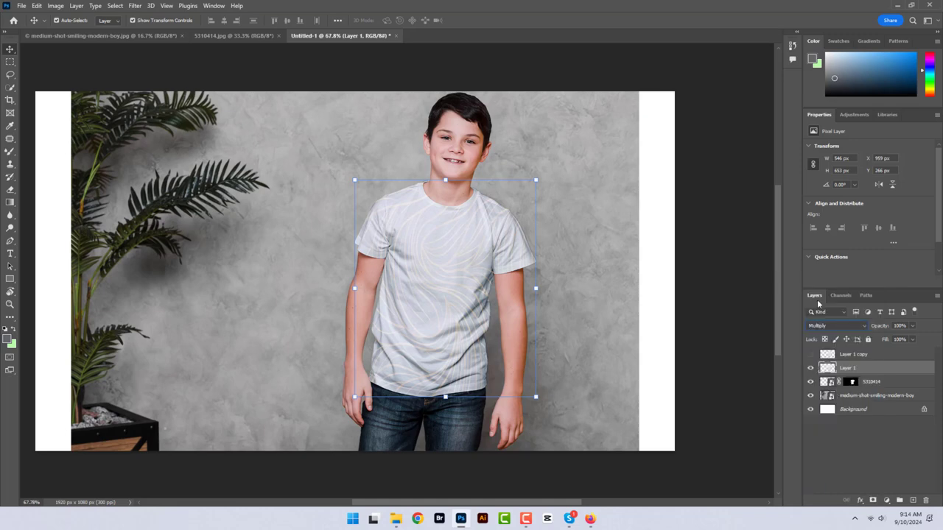
{"action": "left_click", "coordinate": [887, 501]}
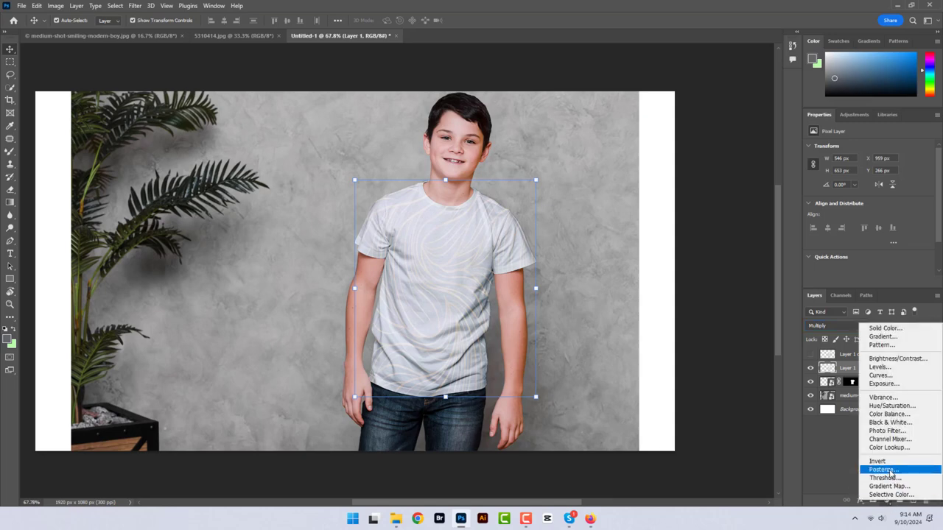
Add a Levels adjustment clipped to Layer 1 with input levels 91, 0.66, 255.
{"action": "left_click", "coordinate": [884, 367]}
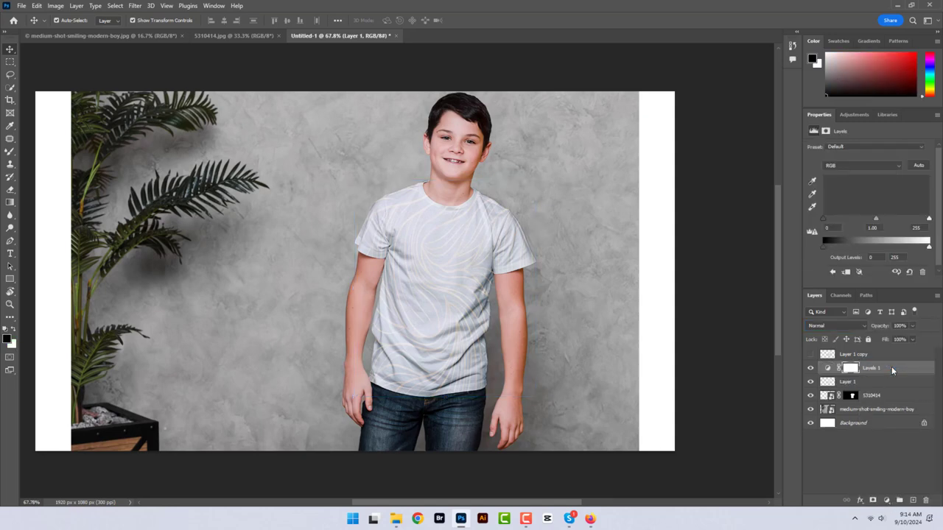
{"action": "mouse_move", "coordinate": [875, 220]}
{"action": "left_mouse_down"}
{"action": "mouse_move", "coordinate": [864, 220]}
{"action": "mouse_move", "coordinate": [893, 221]}
{"action": "left_mouse_up"}
{"action": "left_click", "coordinate": [867, 282]}
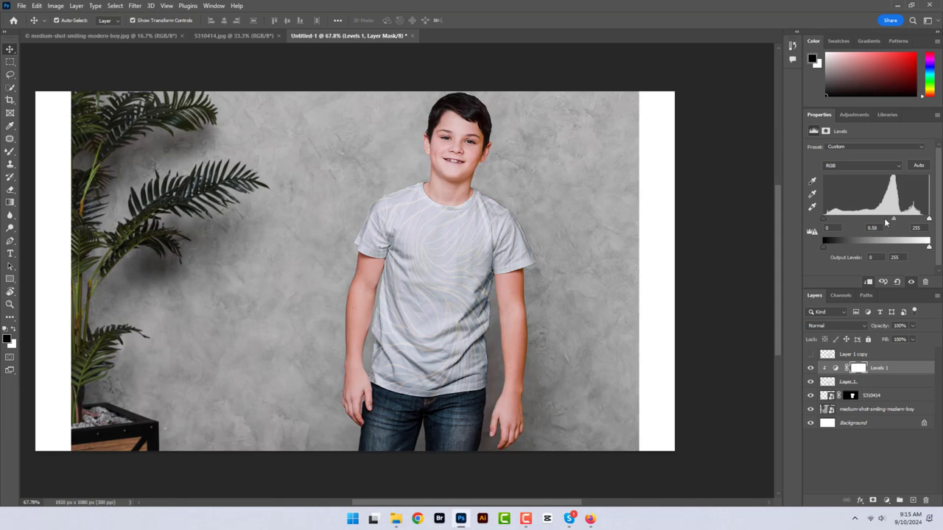
{"action": "left_click_drag", "start_coordinate": [823, 218], "coordinate": [846, 218]}
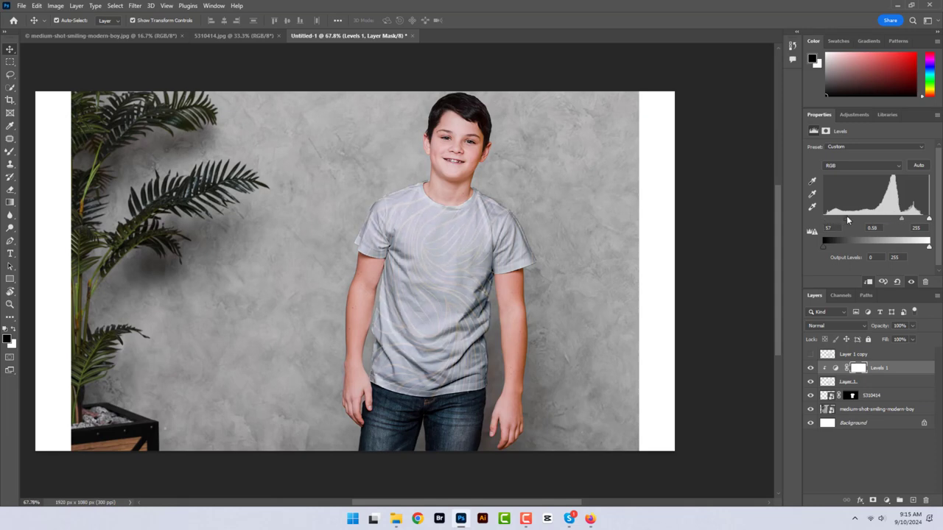
{"action": "left_click_drag", "start_coordinate": [929, 218], "coordinate": [899, 218]}
{"action": "left_click_drag", "start_coordinate": [854, 219], "coordinate": [861, 218]}
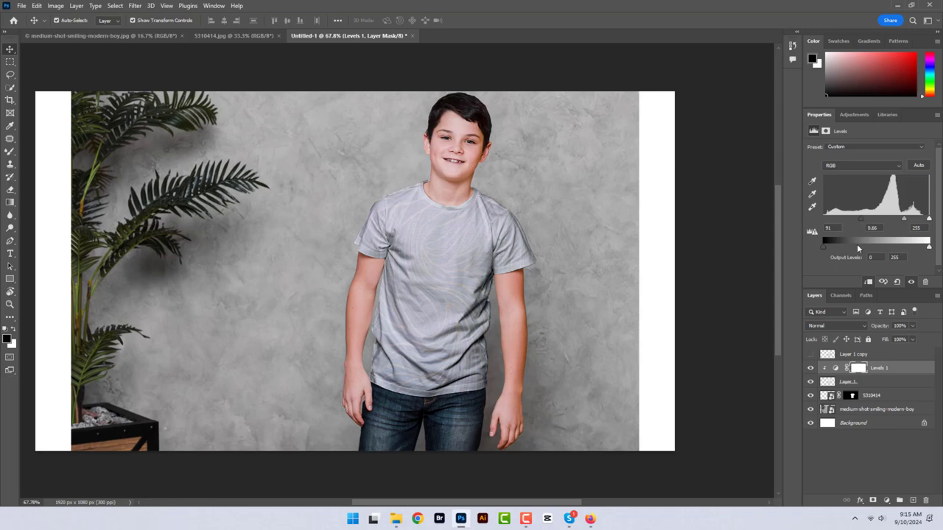
Show Layer 1 copy and set Levels 1 to Soft Light at 0% opacity.
{"action": "left_click", "coordinate": [811, 354]}
{"action": "left_click", "coordinate": [867, 326]}
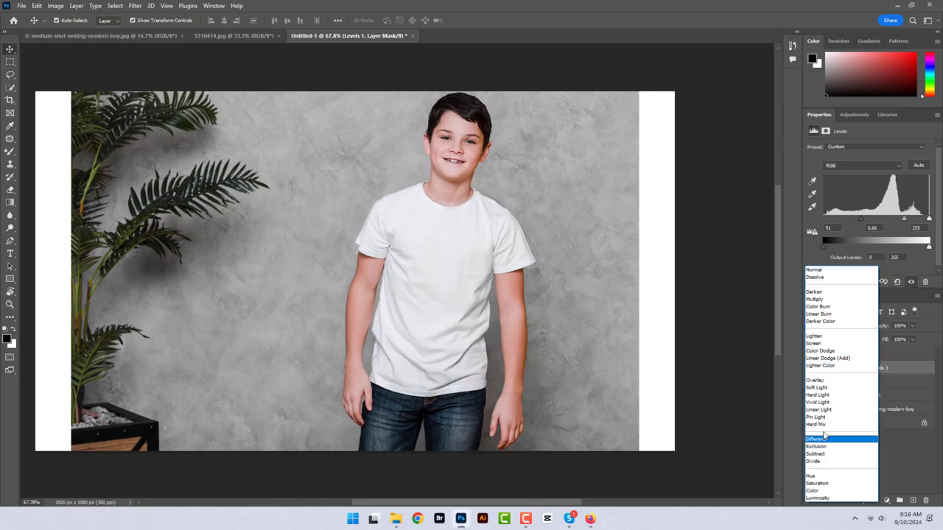
{"action": "left_click", "coordinate": [818, 388]}
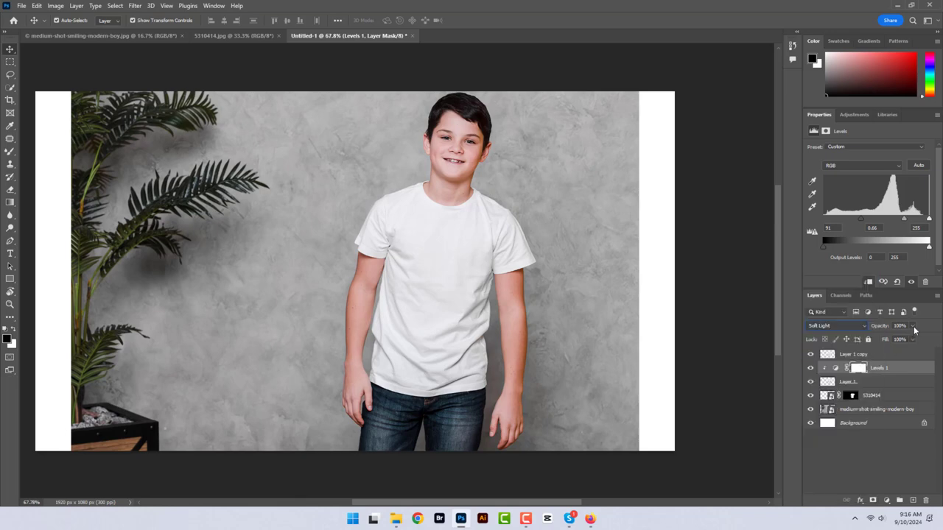
{"action": "left_click_drag", "start_coordinate": [914, 330], "coordinate": [856, 337]}
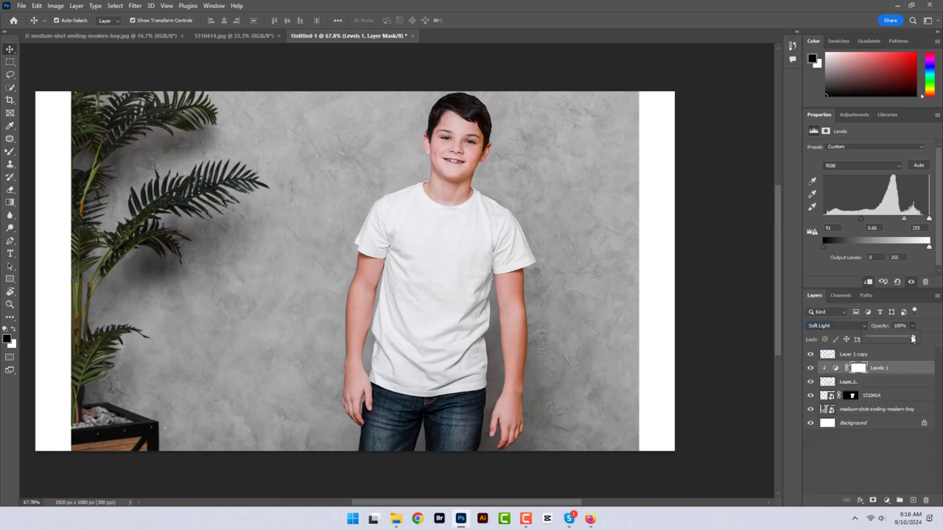
{"action": "left_click", "coordinate": [872, 356]}
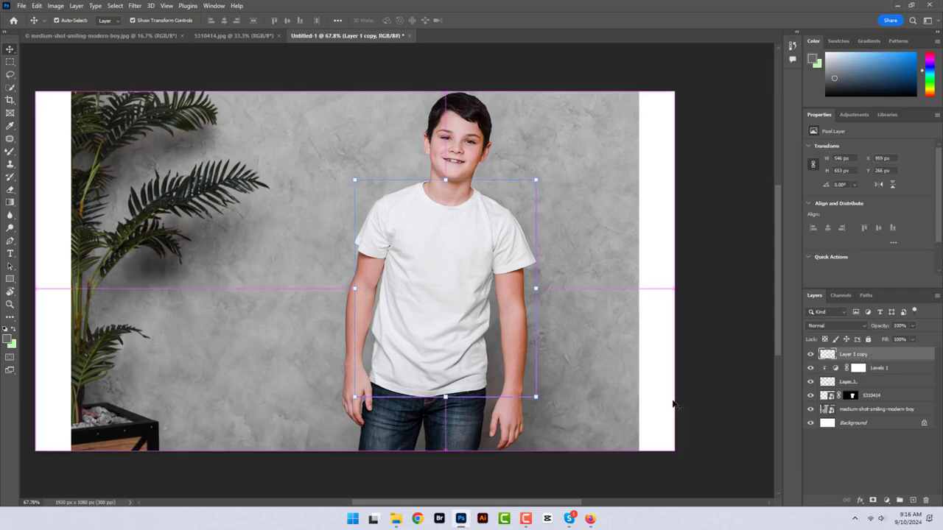
Compare Layer 1 copy on and off, then blend it with Soft Light.
{"action": "key", "text": "ctrl"}
{"action": "key", "text": "ctrl+comma"}
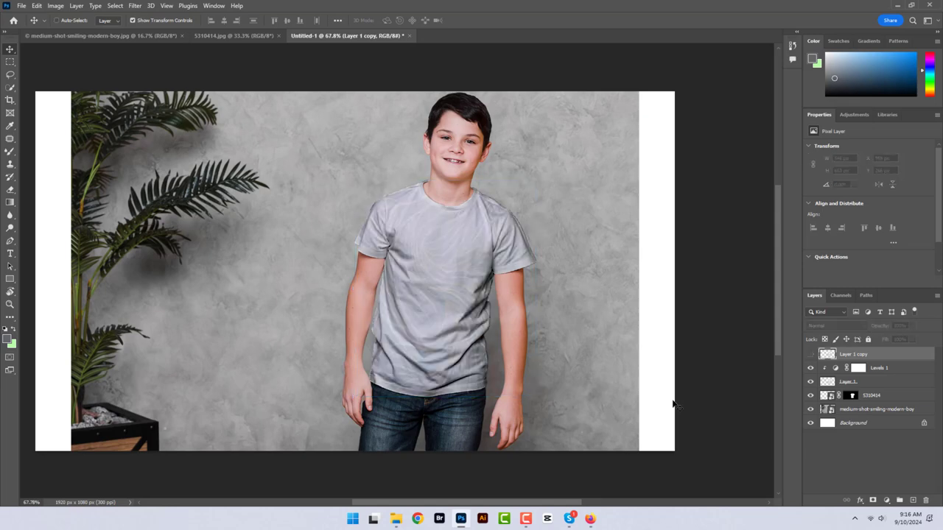
{"action": "key", "text": "ctrl+comma"}
{"action": "key", "text": "ctrl+comma"}
{"action": "left_click", "coordinate": [810, 355]}
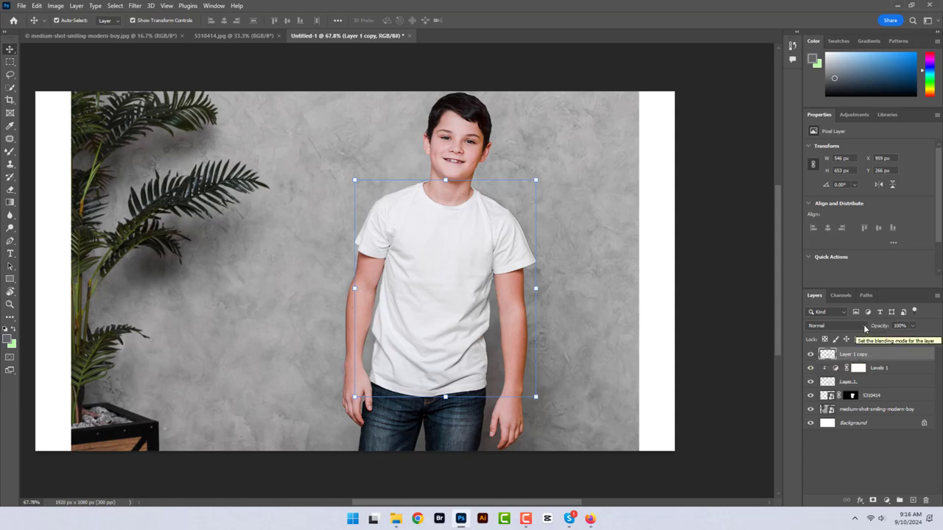
{"action": "left_click", "coordinate": [865, 328]}
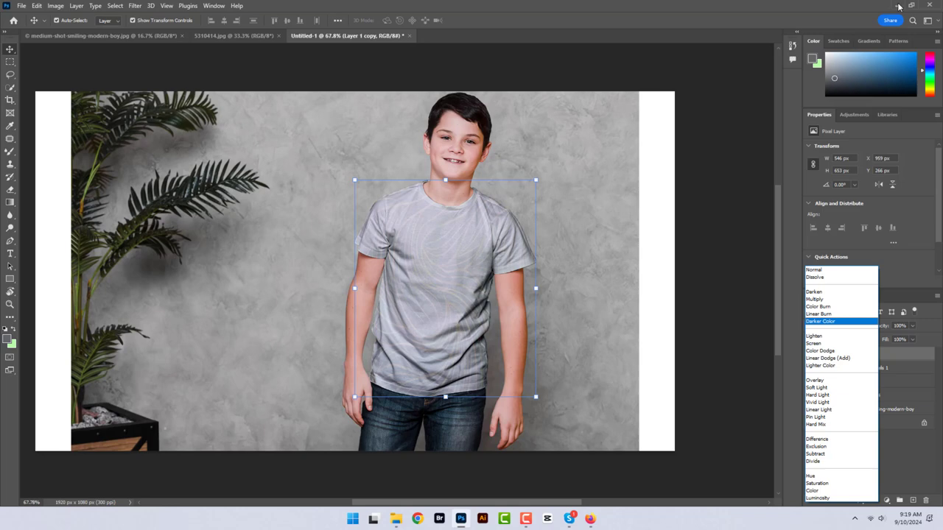
{"action": "key", "text": "Escape"}
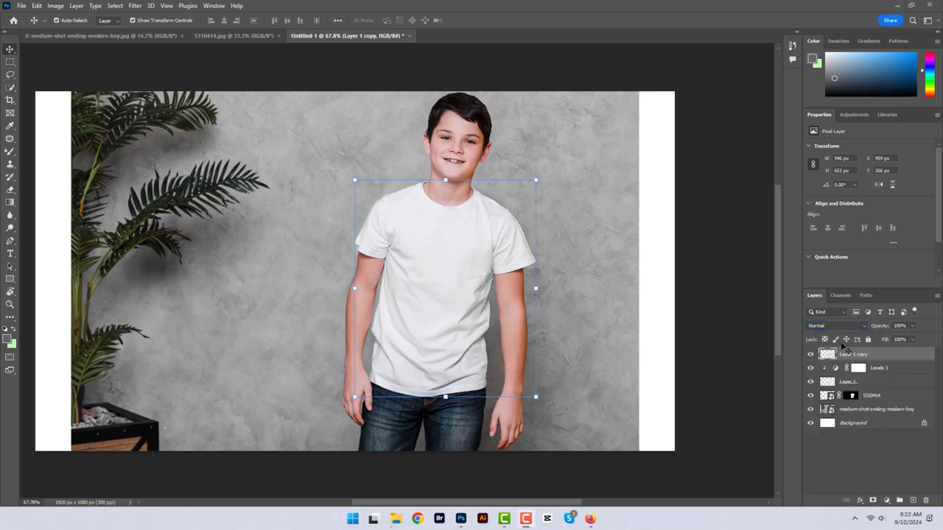
{"action": "left_click", "coordinate": [838, 326]}
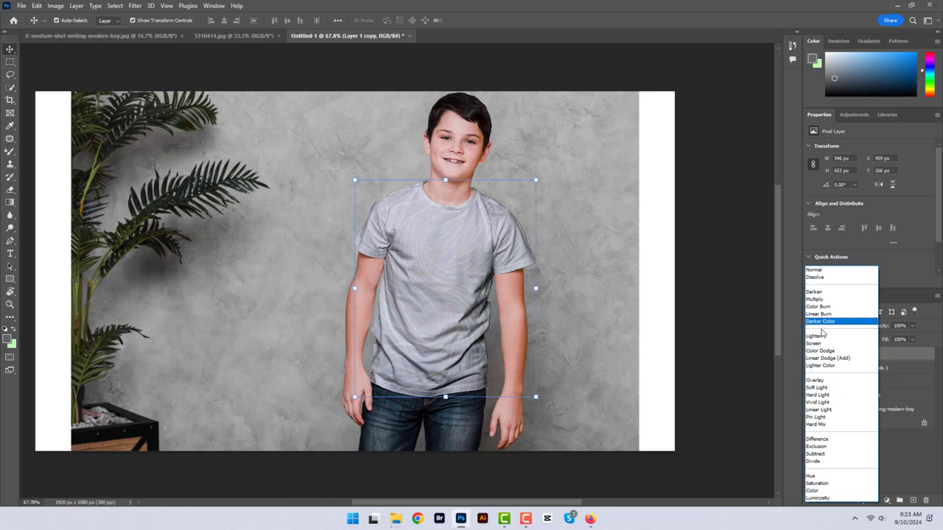
{"action": "left_click", "coordinate": [812, 388]}
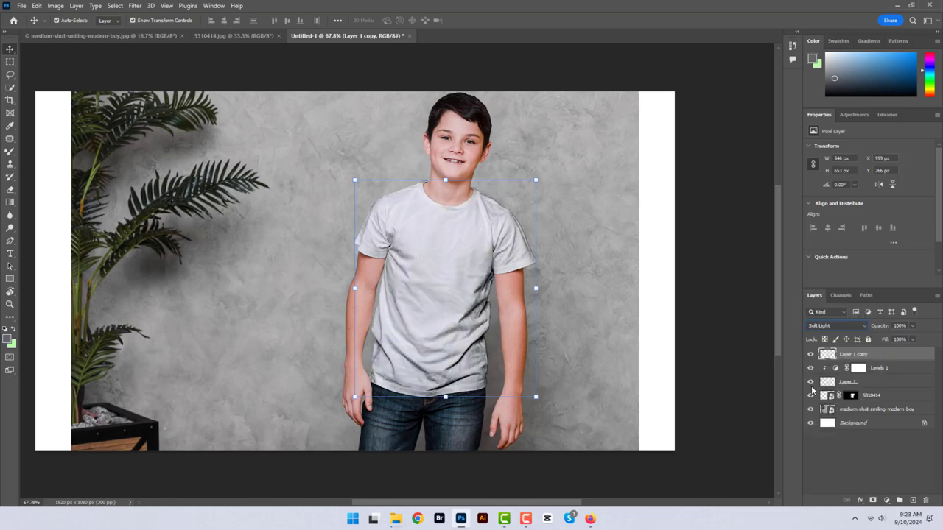
{"action": "left_click", "coordinate": [760, 378]}
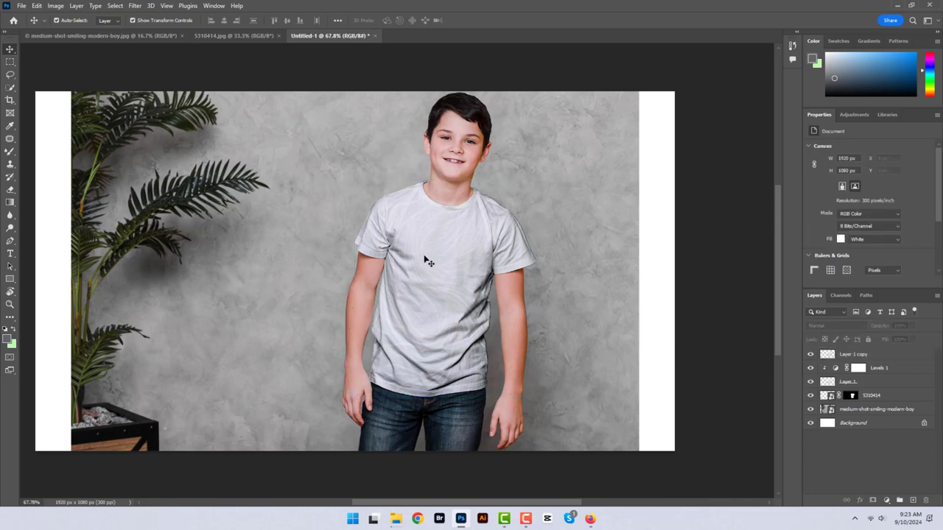
{"action": "scroll", "coordinate": [425, 259], "scroll_direction": "up", "scroll_amount": 3}
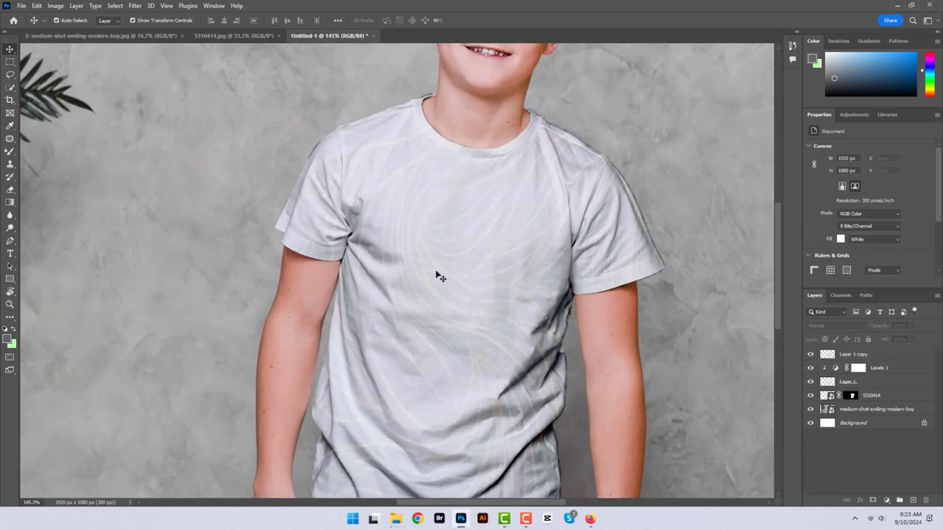
{"action": "left_click_drag", "start_coordinate": [436, 276], "coordinate": [383, 237]}
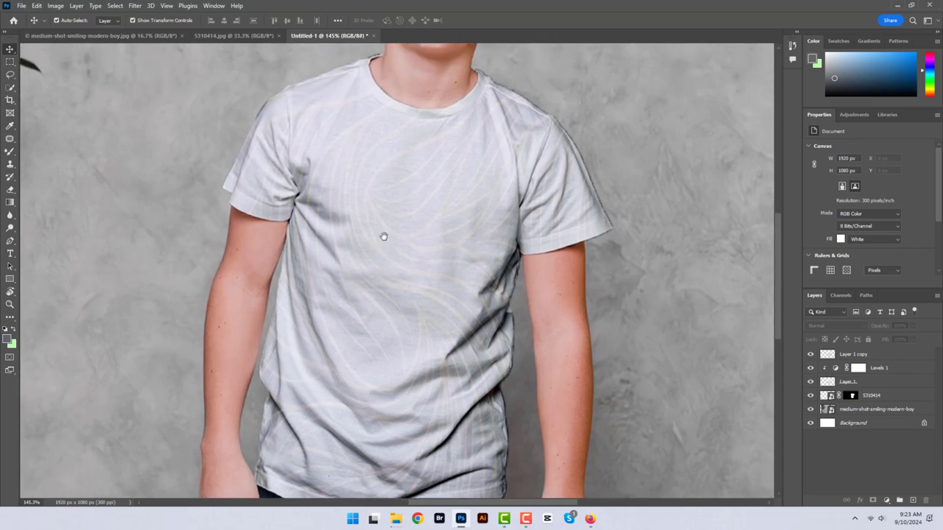
{"action": "scroll", "coordinate": [394, 213], "scroll_direction": "down", "scroll_amount": 2}
{"action": "mouse_move", "coordinate": [400, 202]}
{"action": "left_mouse_down"}
{"action": "mouse_move", "coordinate": [402, 174]}
{"action": "mouse_move", "coordinate": [429, 243]}
{"action": "left_mouse_up"}
{"action": "scroll", "coordinate": [405, 178], "scroll_direction": "down", "scroll_amount": 3}
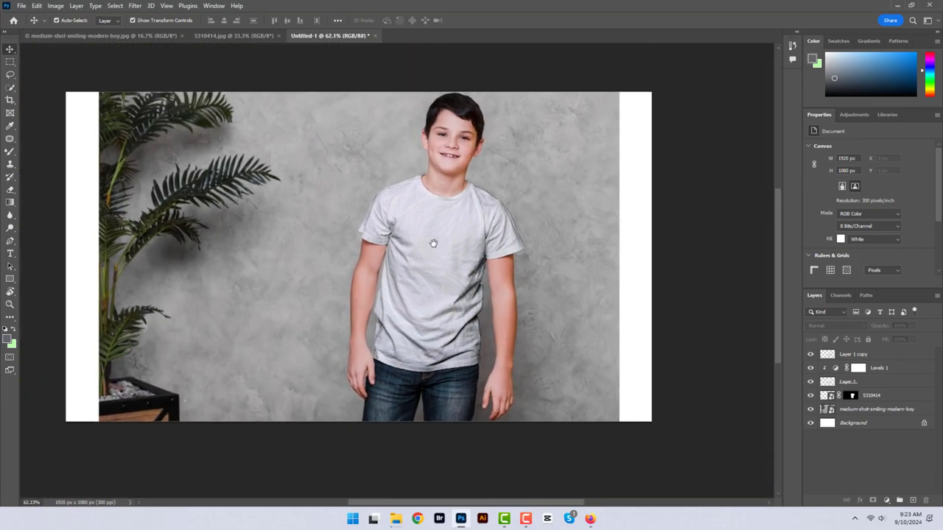